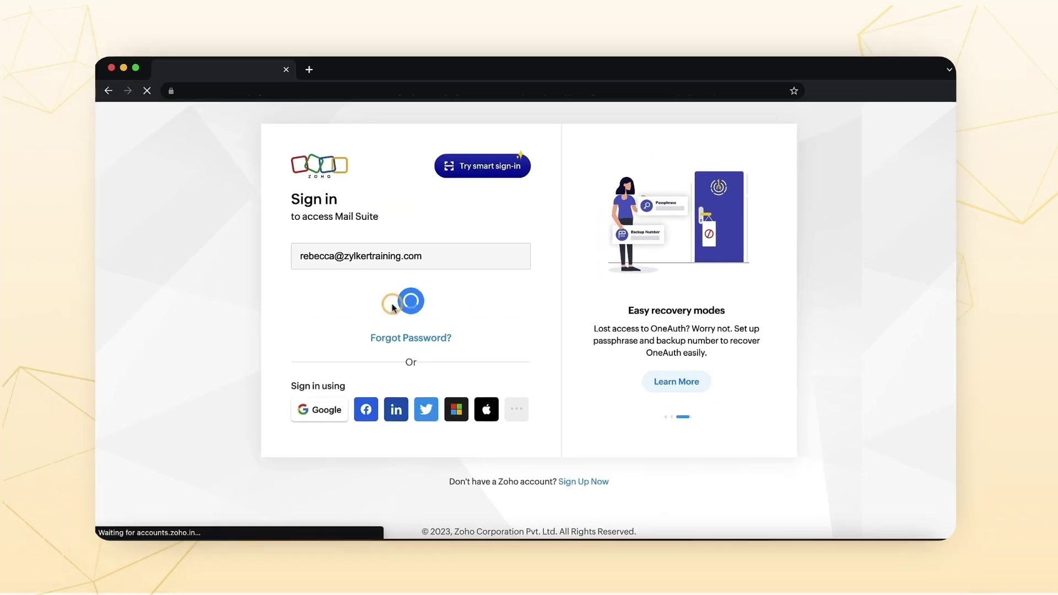
Sign in with the pasted password and open Compose Customization from the mail settings
key(ctrl+v)
click(399, 406)
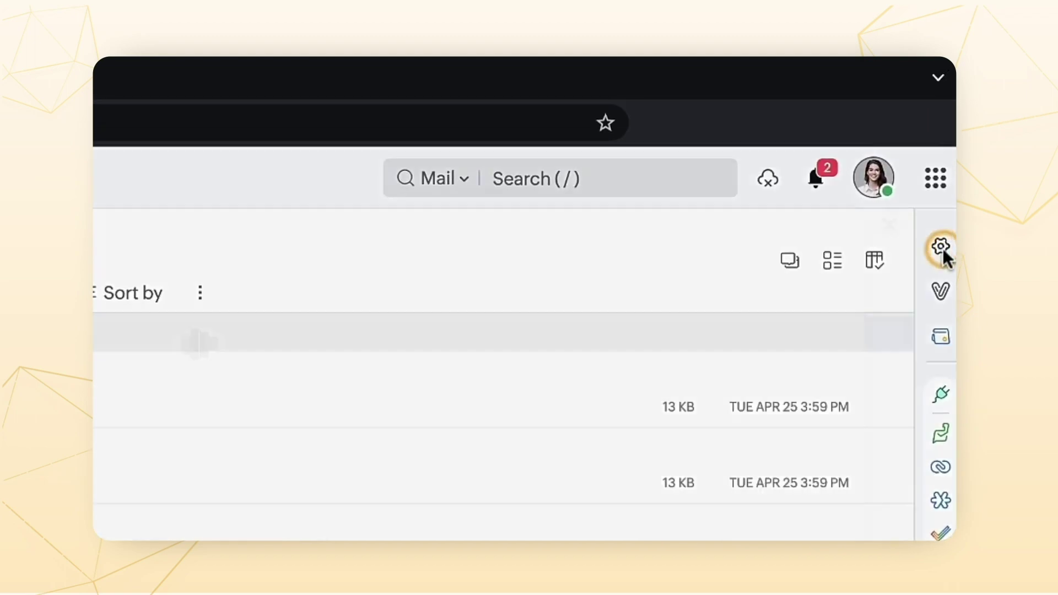
click(947, 172)
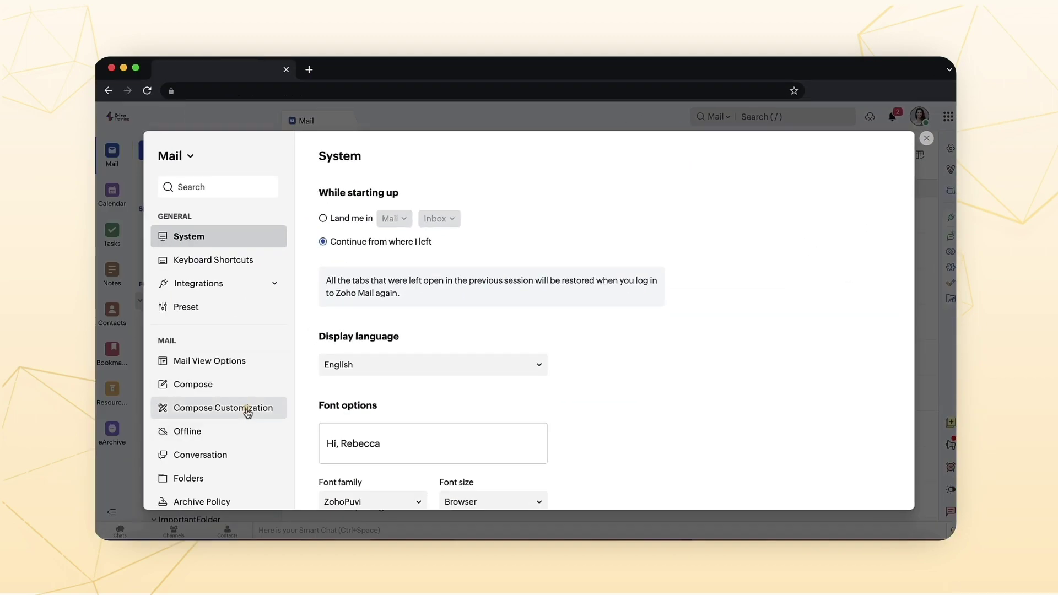
click(248, 413)
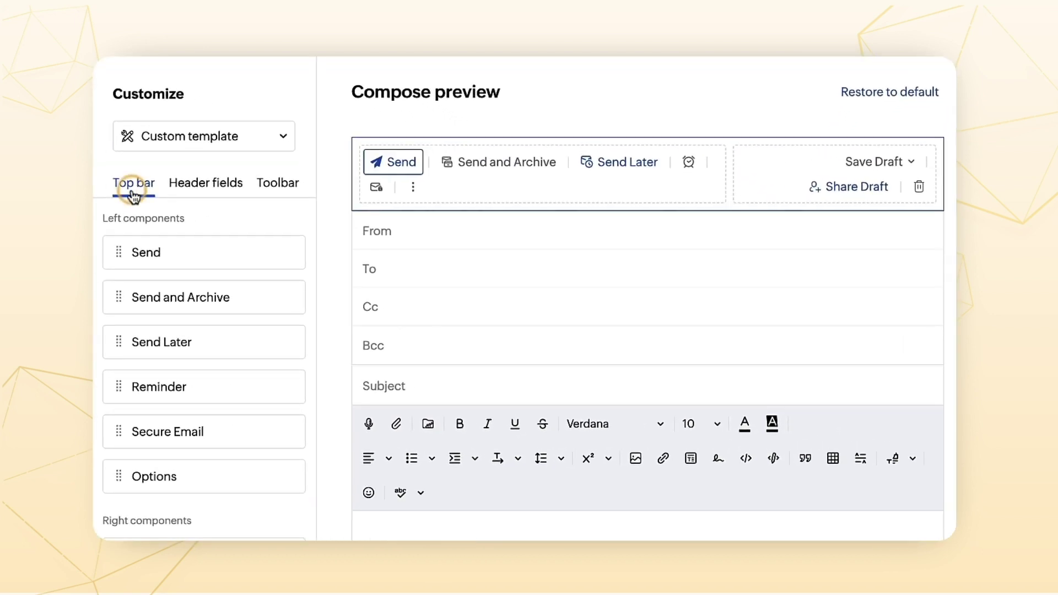
Drag Cc above To in the compose header fields, leaving Bcc visible
click(204, 194)
click(281, 190)
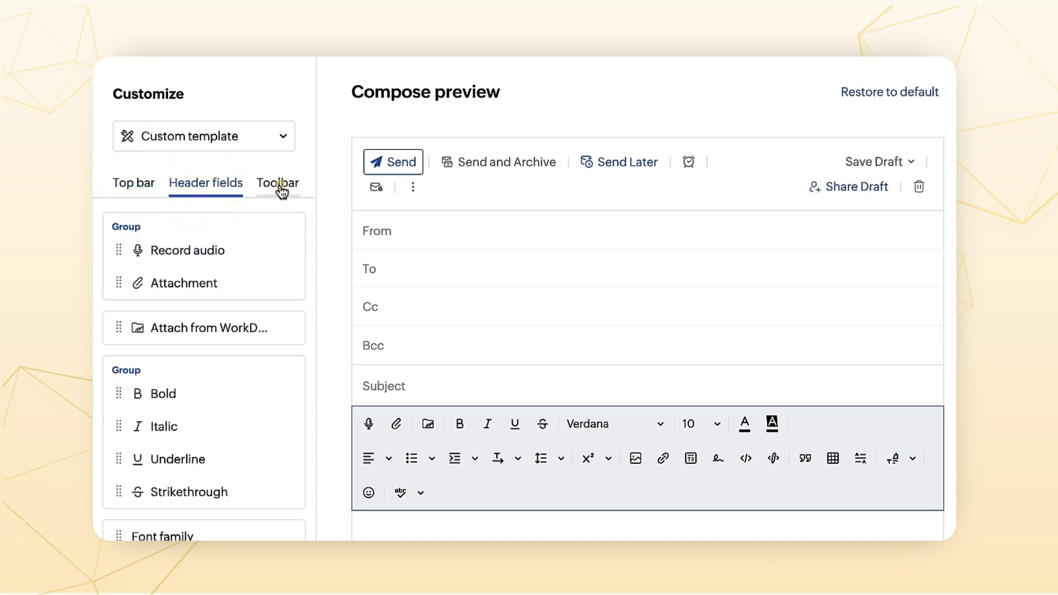
click(224, 194)
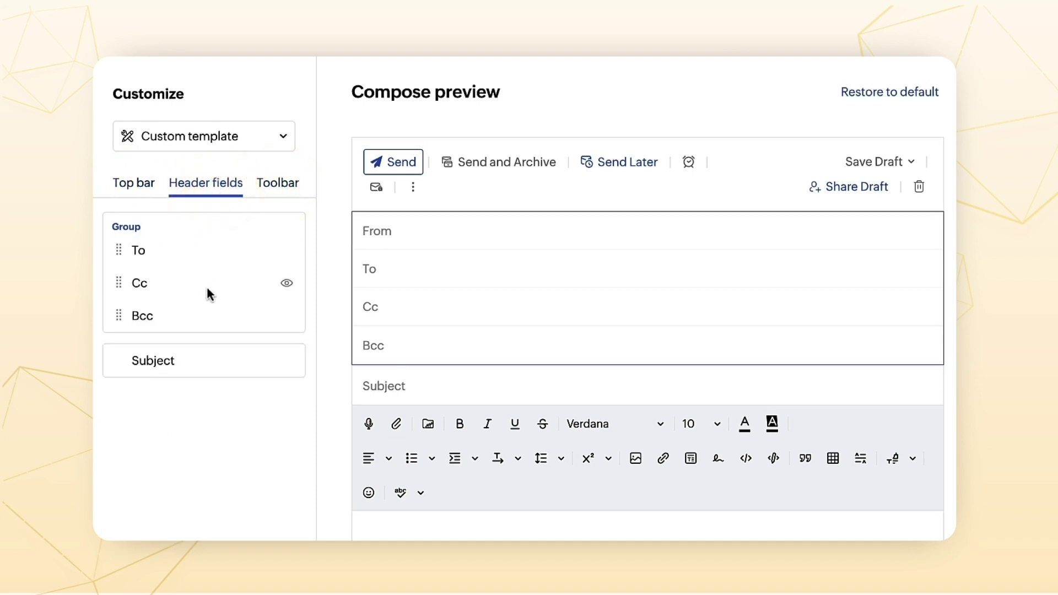
drag(207, 288, 208, 249)
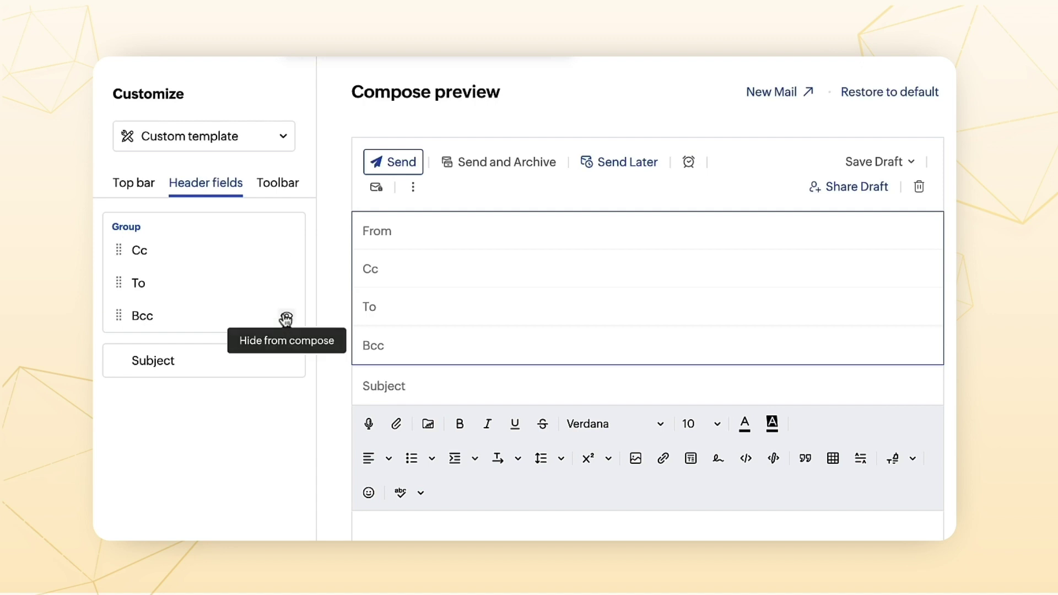
click(286, 320)
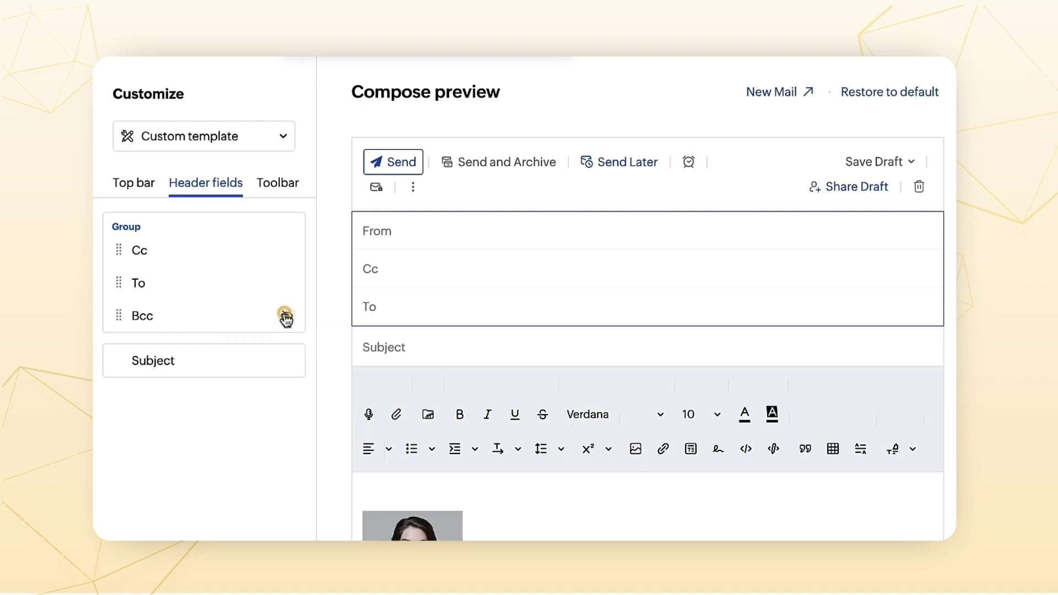
click(286, 320)
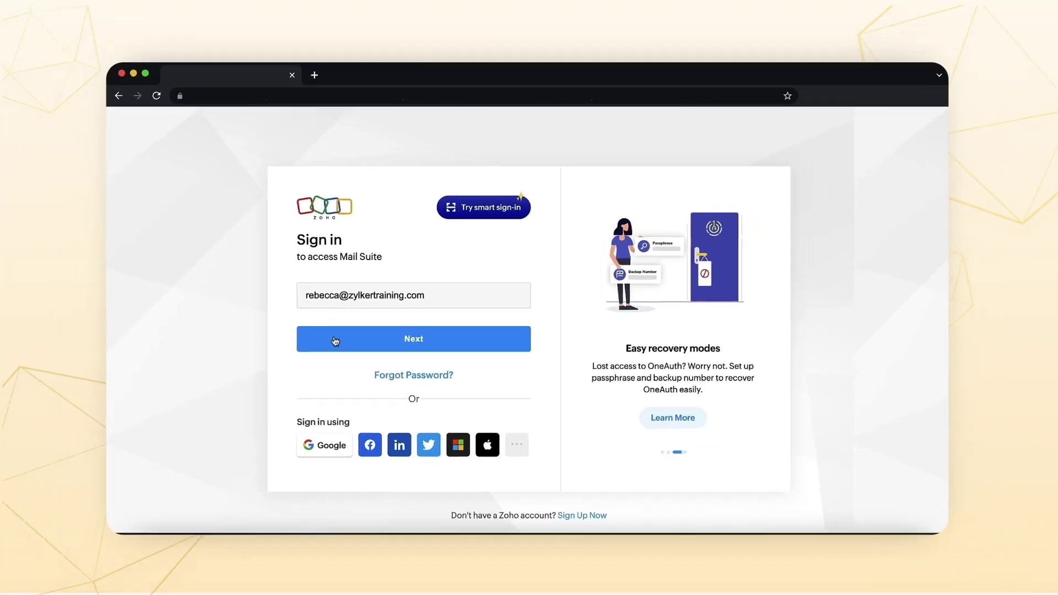
Sign back in with the password and open the Compose section of mail settings
click(345, 342)
text(••••••••)
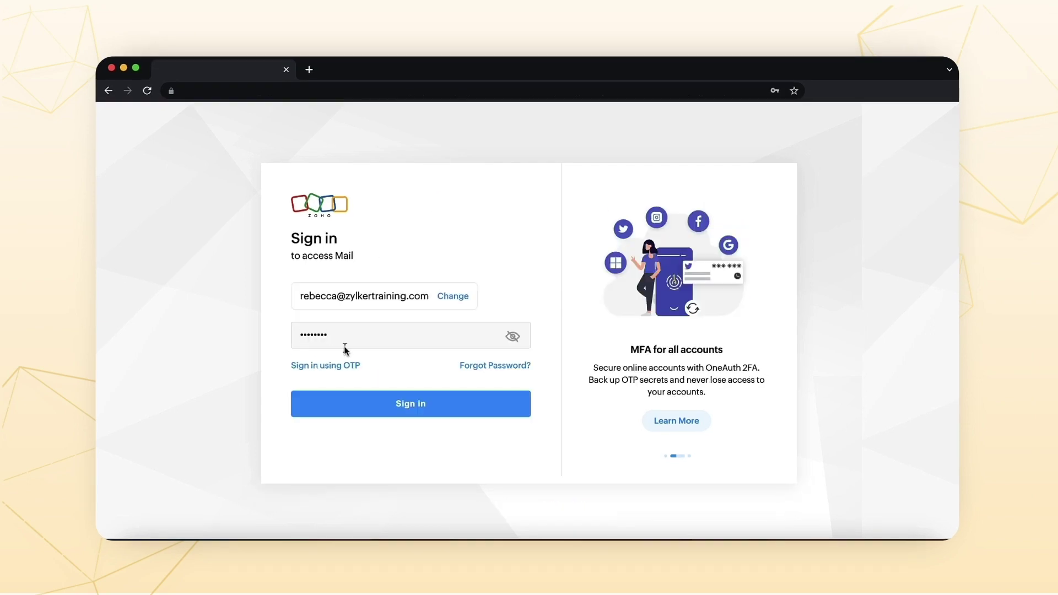
click(358, 407)
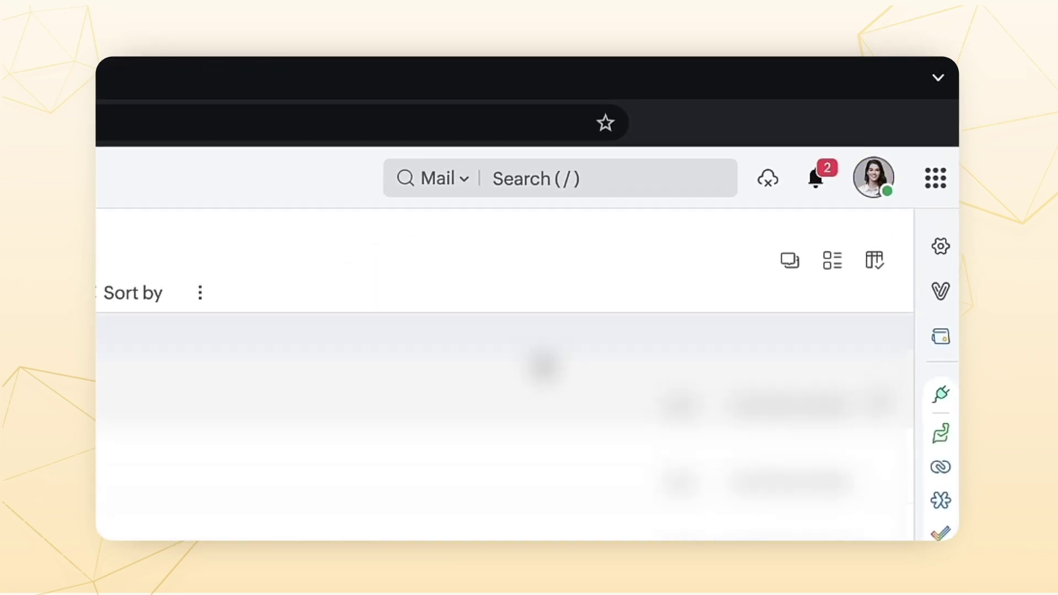
click(942, 245)
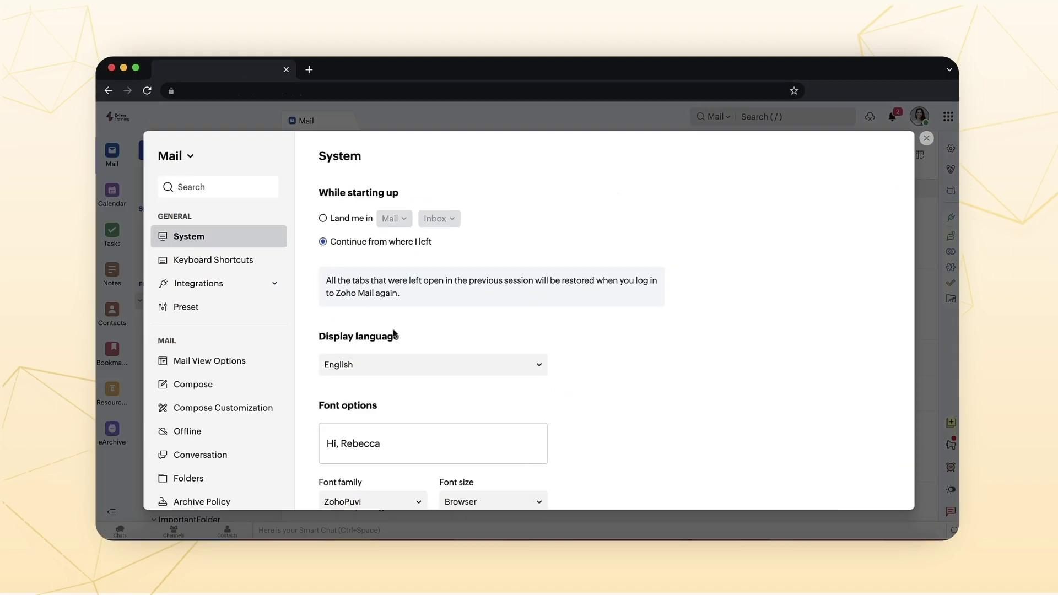
click(214, 394)
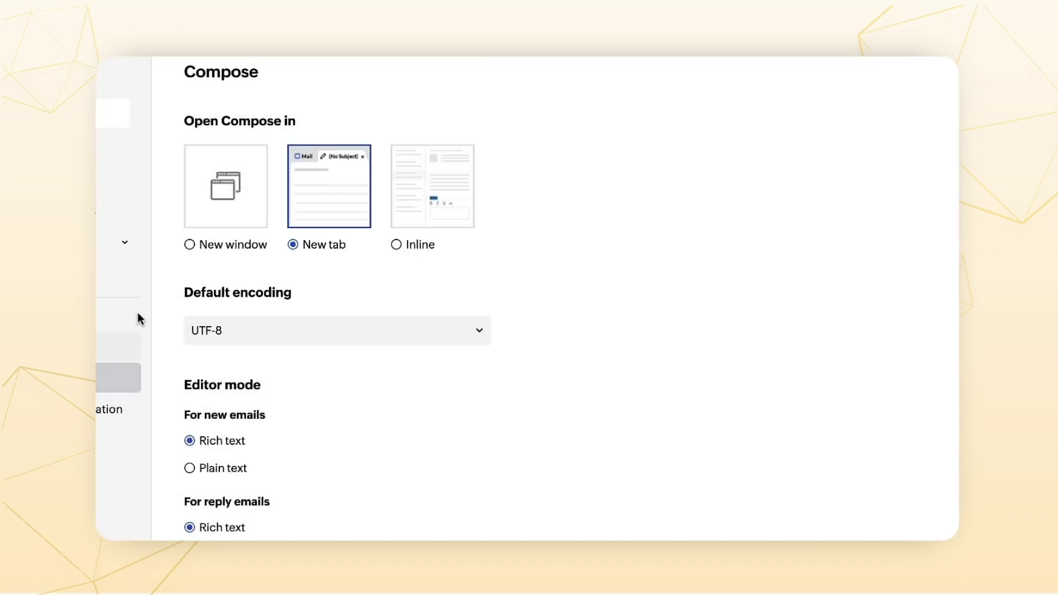
Choose Inline under Open Compose in
click(243, 216)
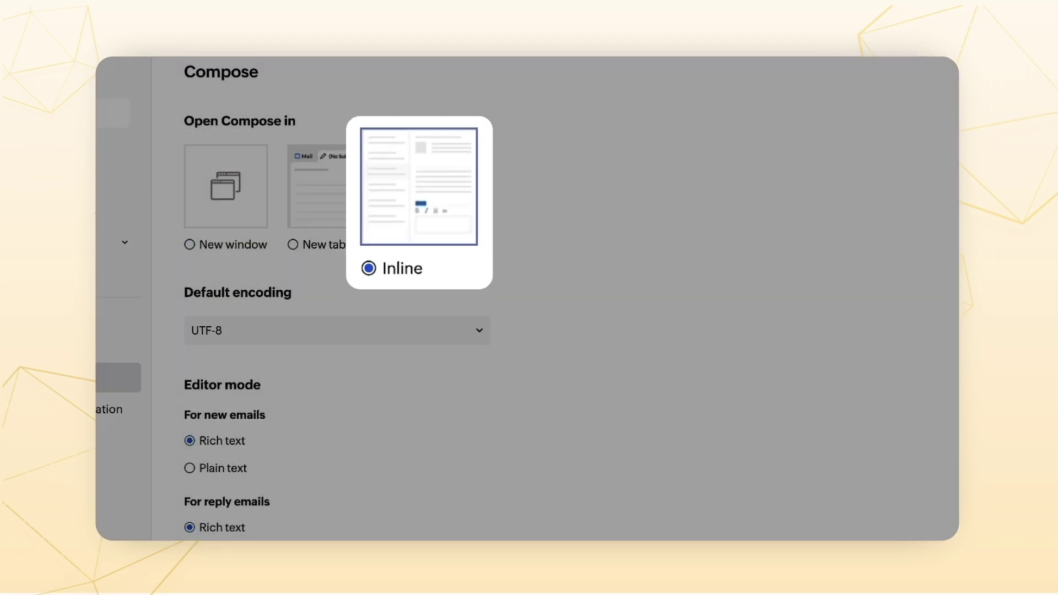
scroll(329, 203, down, 7)
scroll(328, 203, down, 1)
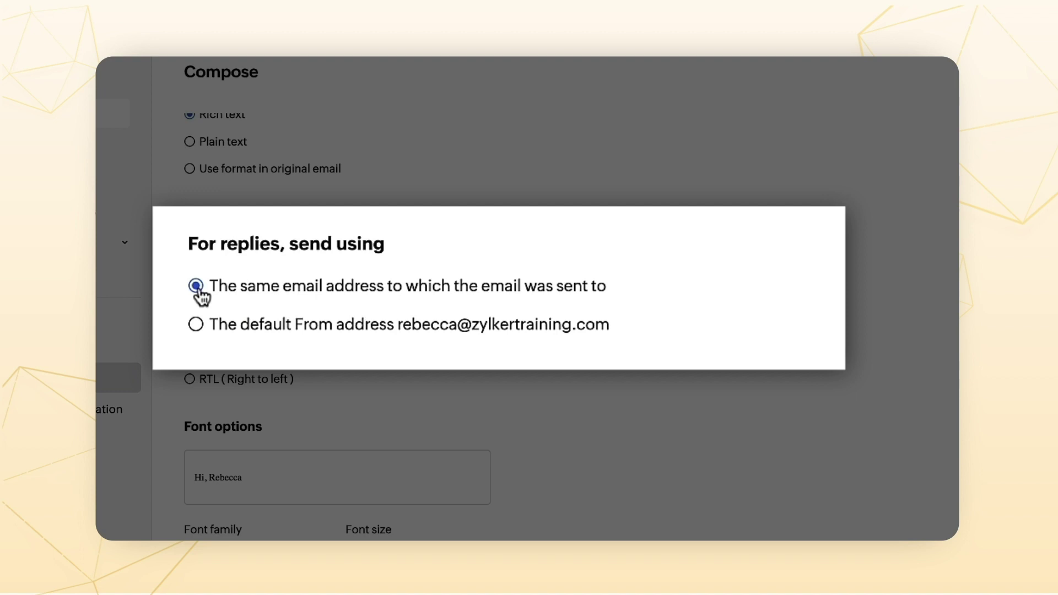
scroll(194, 254, down, 1)
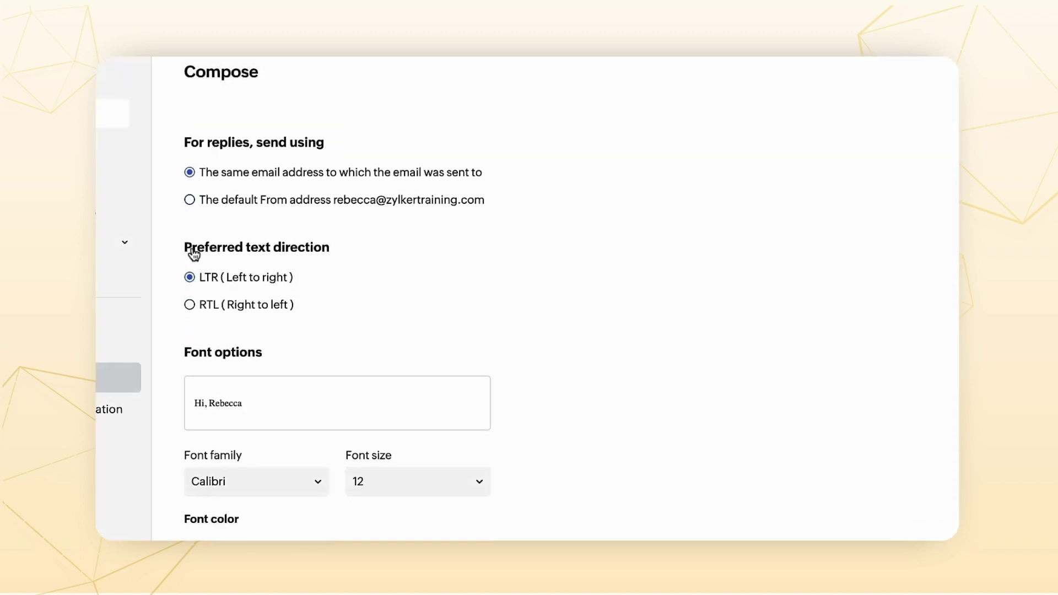
scroll(194, 255, down, 2)
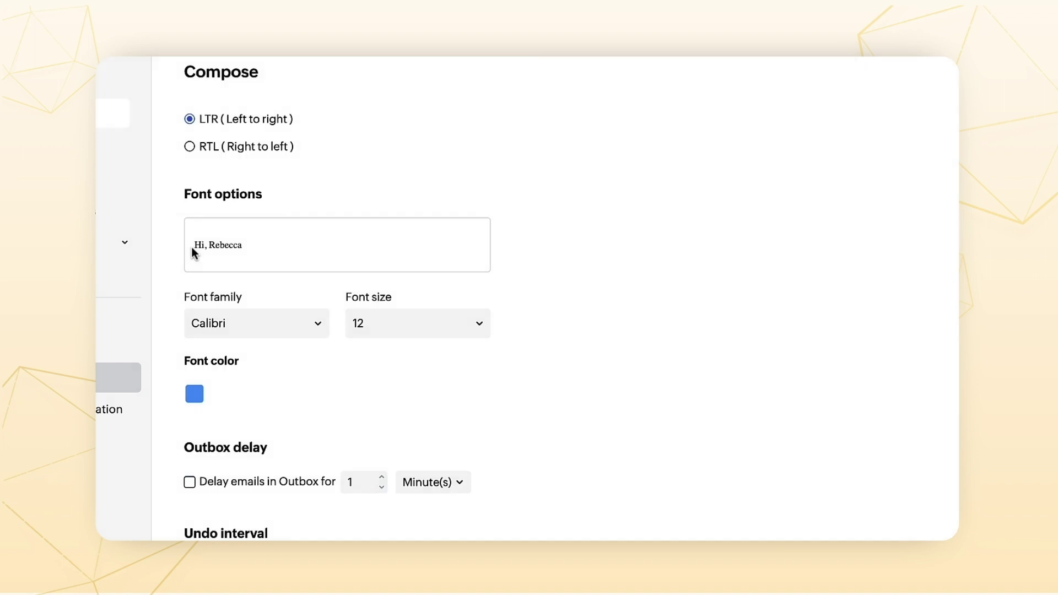
Make the default compose font Comic Sans MS, size 14, in red
click(290, 335)
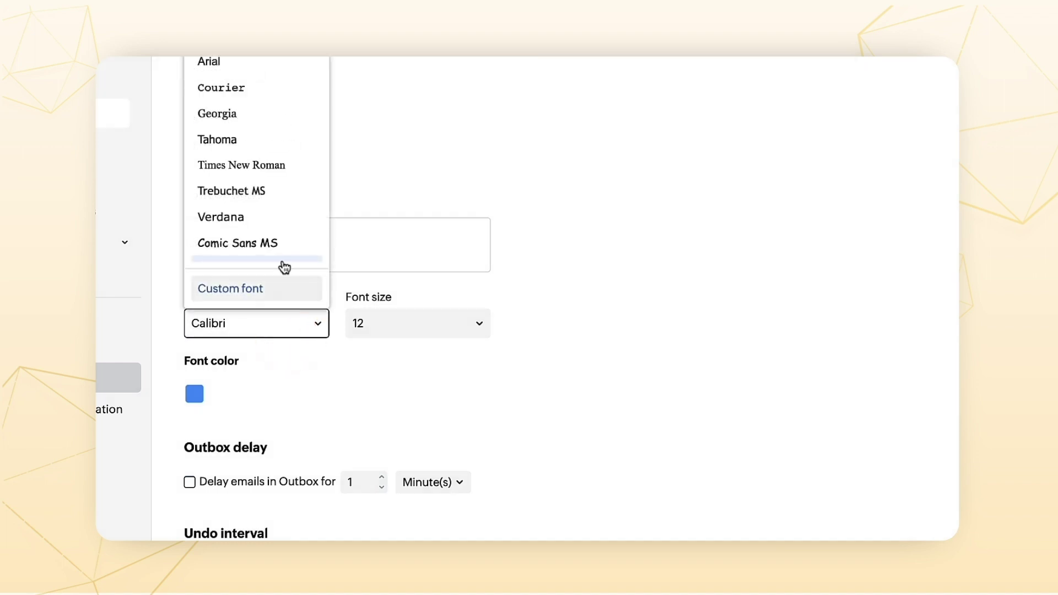
click(279, 243)
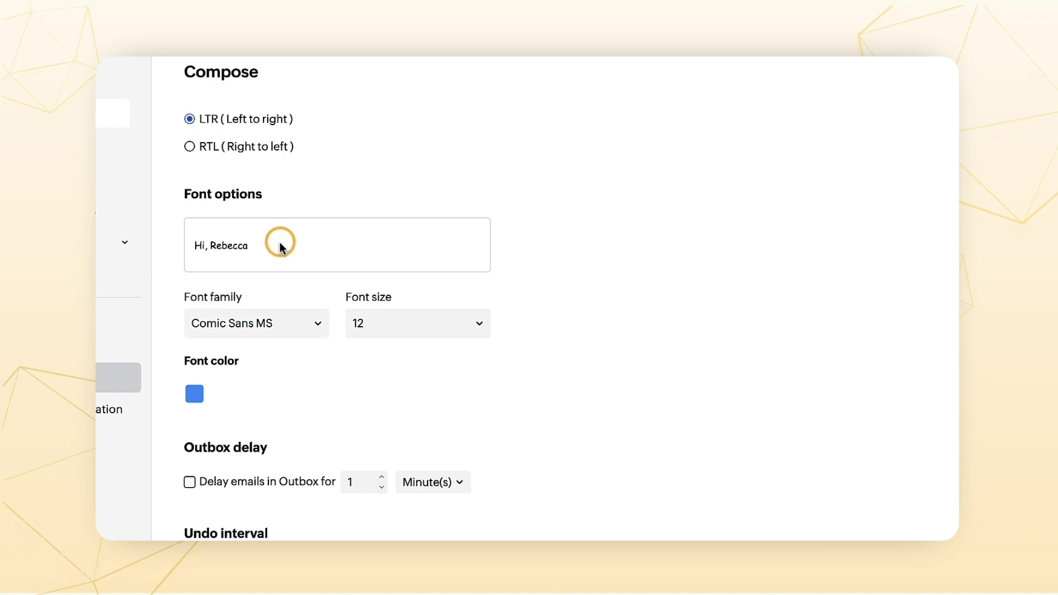
click(400, 328)
click(387, 443)
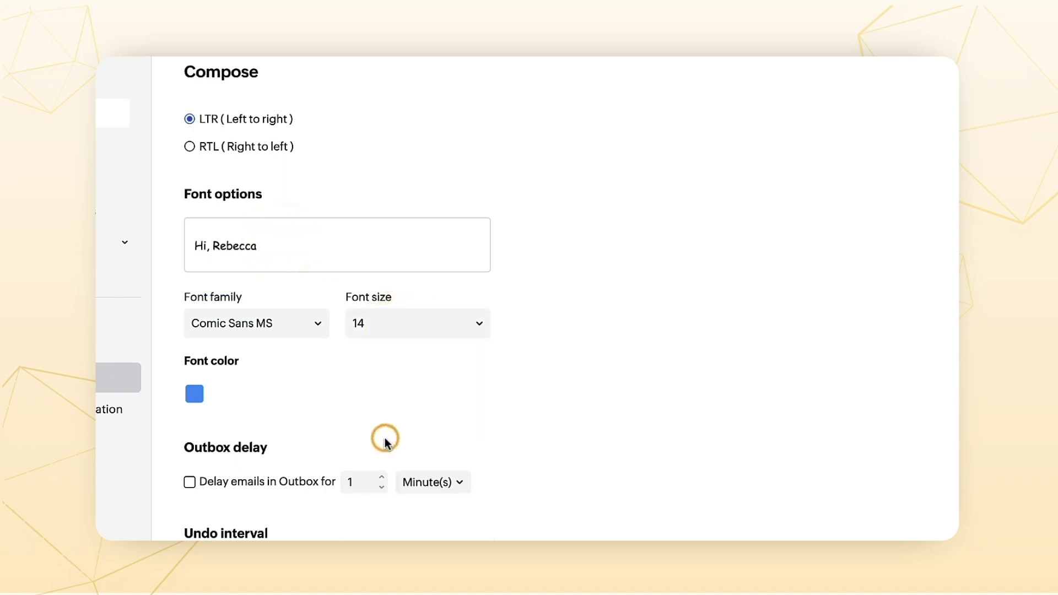
click(198, 399)
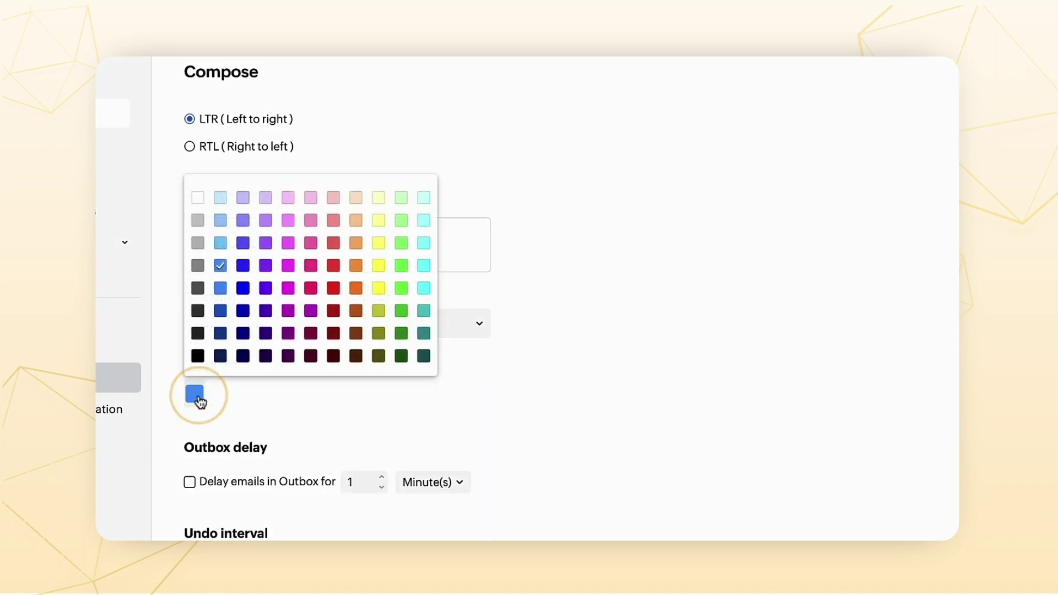
click(336, 295)
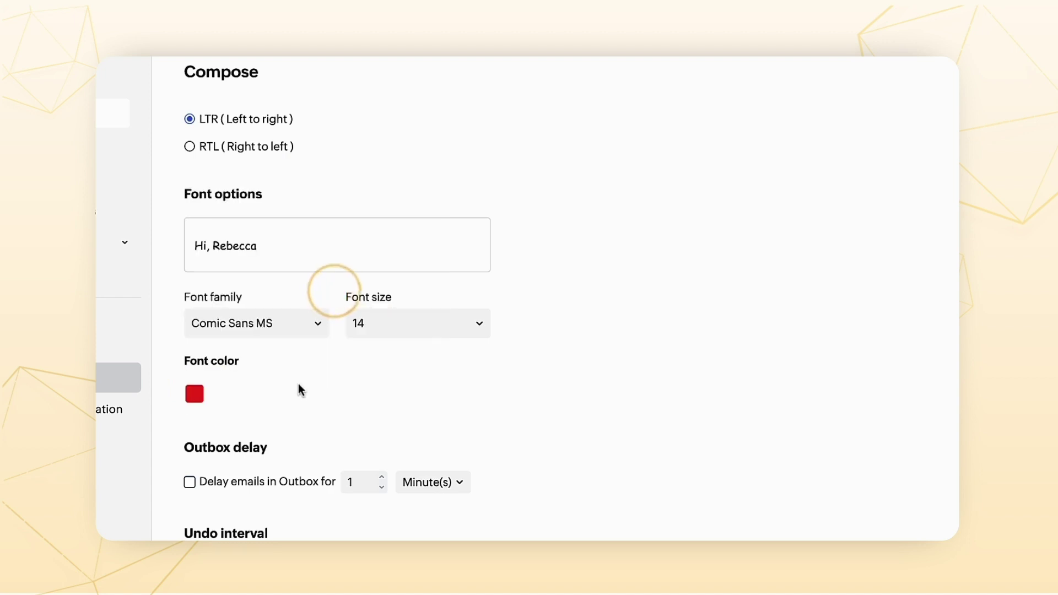
scroll(299, 383, down, 2)
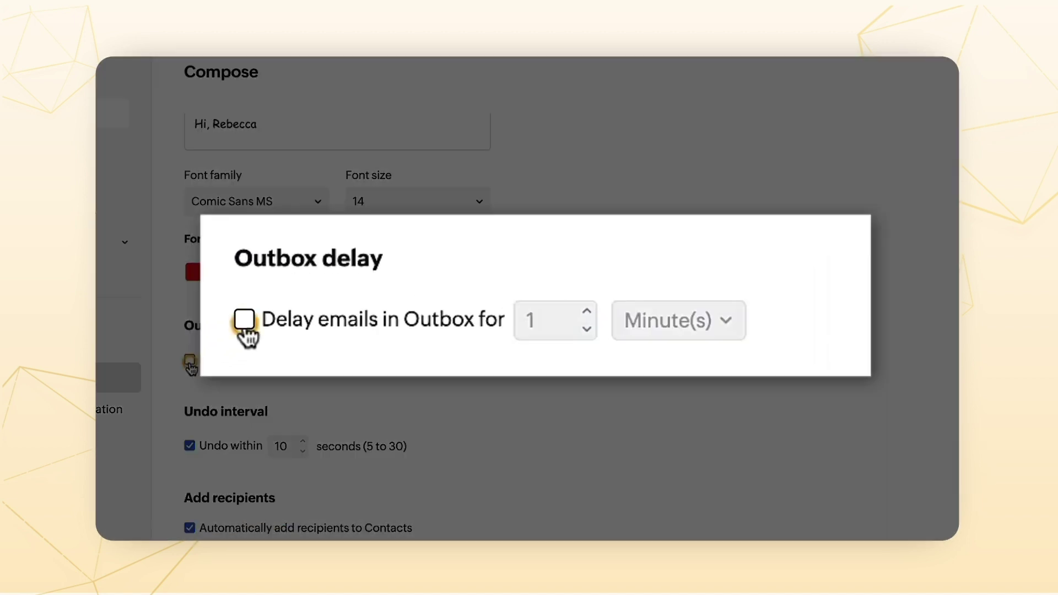
Enable Delay emails in Outbox and set the delay to 2 Minute(s)
click(190, 360)
click(558, 325)
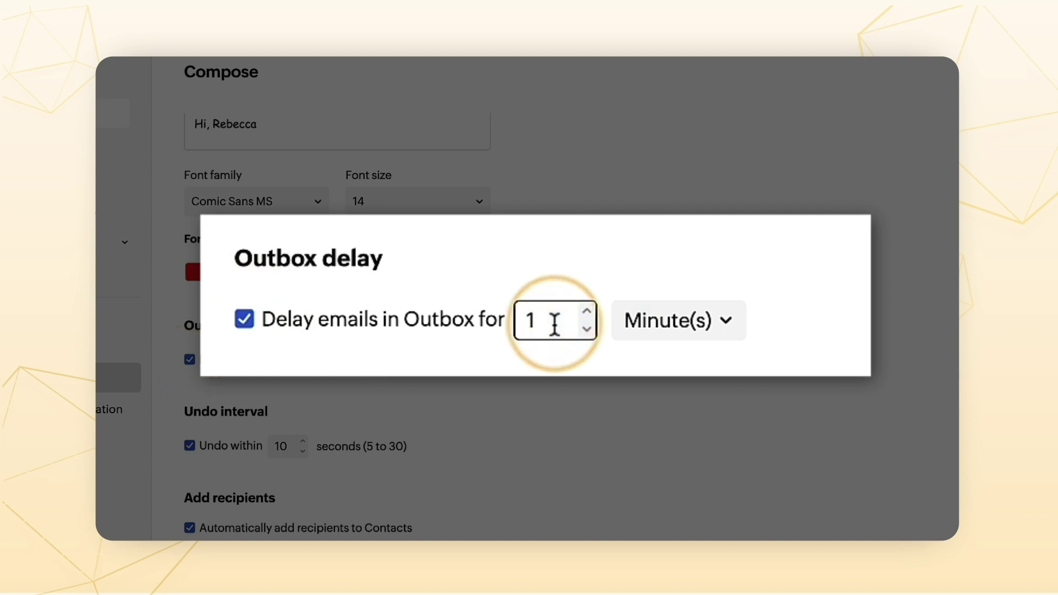
key(BackSpace)
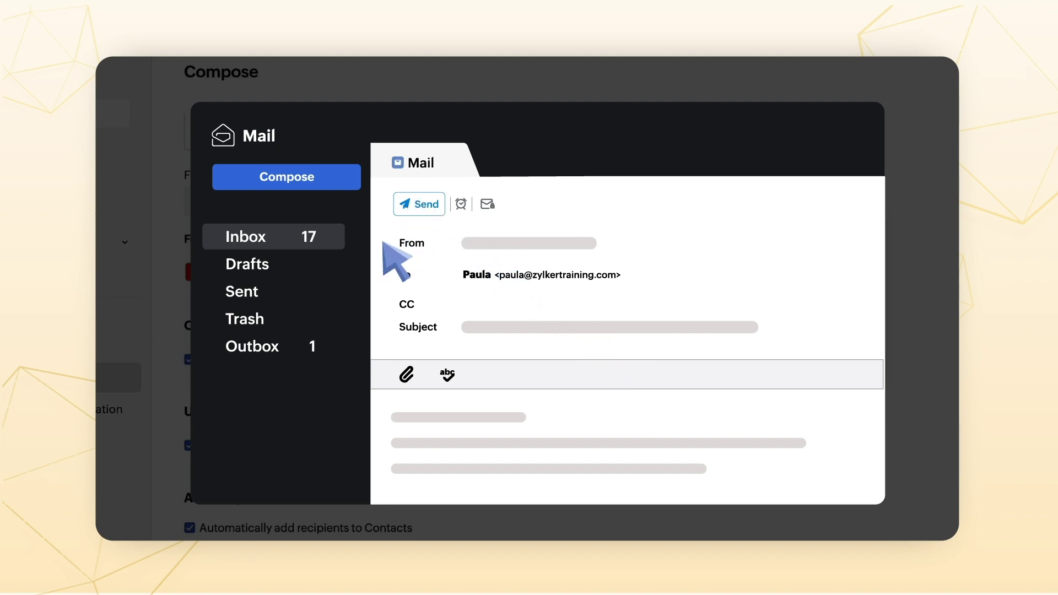
click(284, 349)
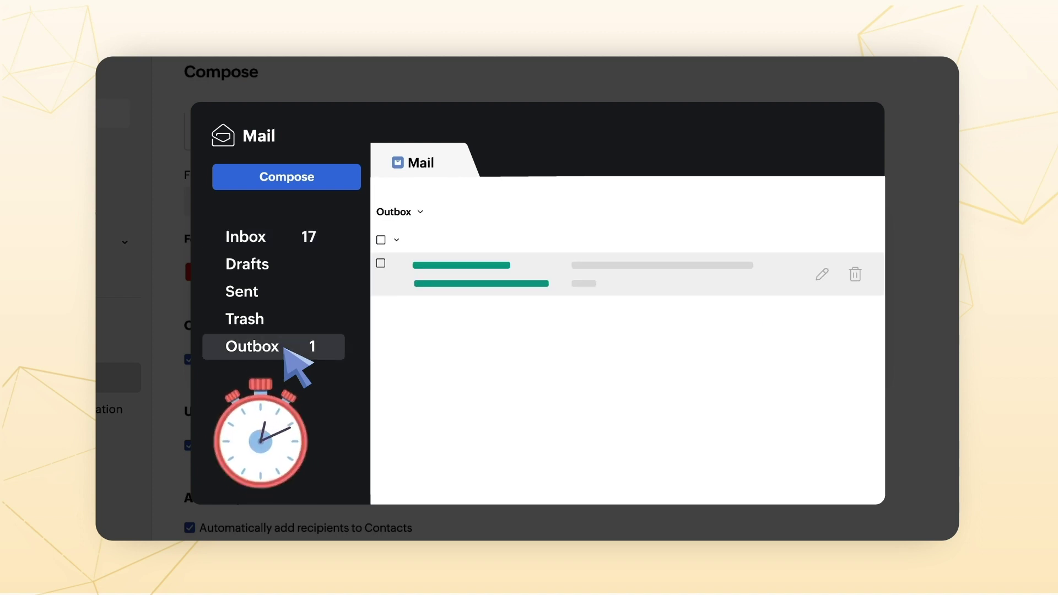
click(381, 263)
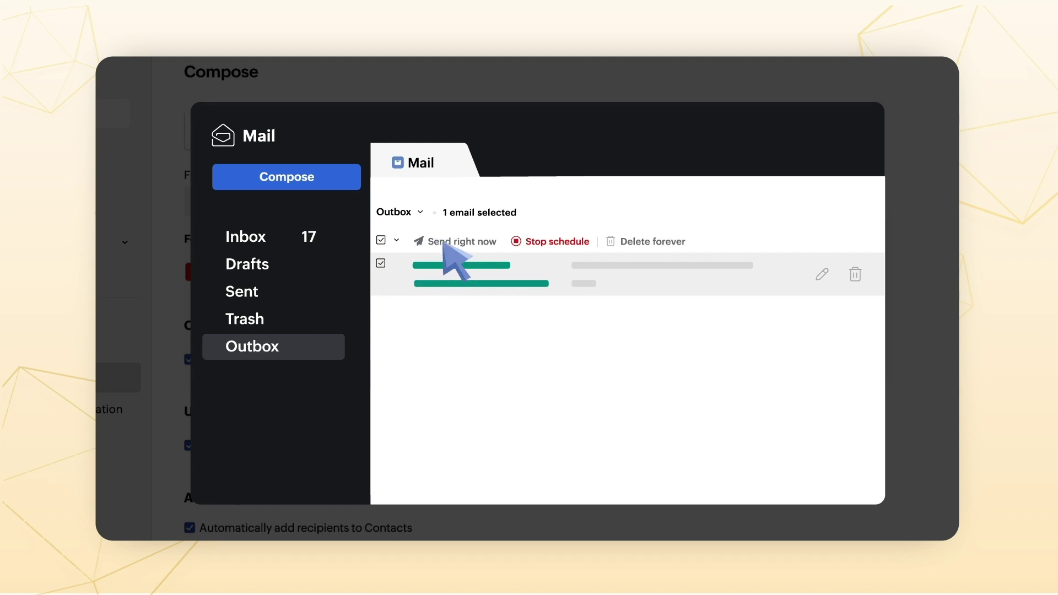
scroll(349, 410, down, 3)
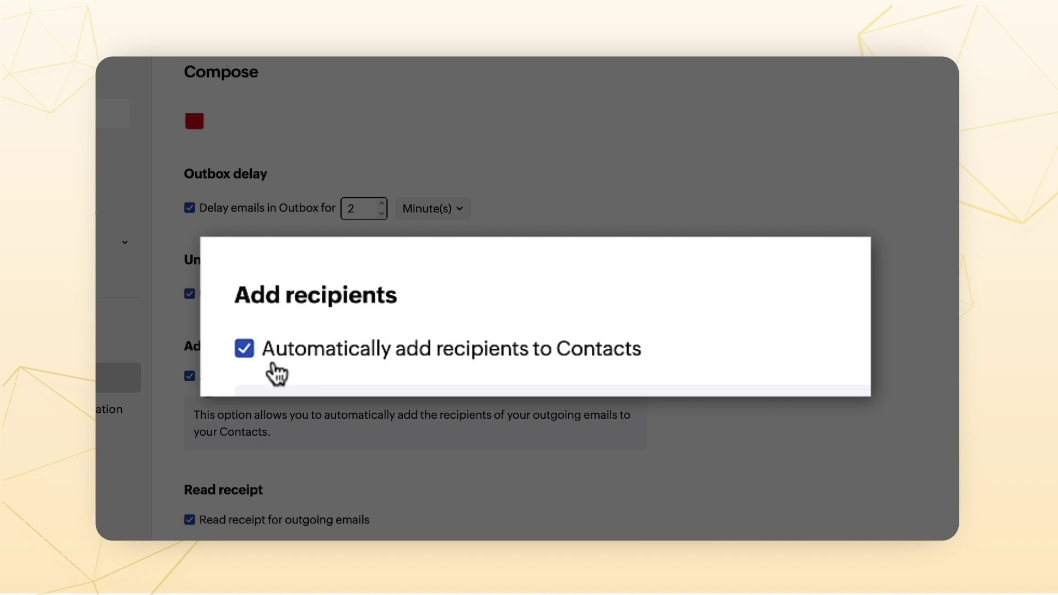
Uncheck Automatically add recipients to Contacts
click(190, 377)
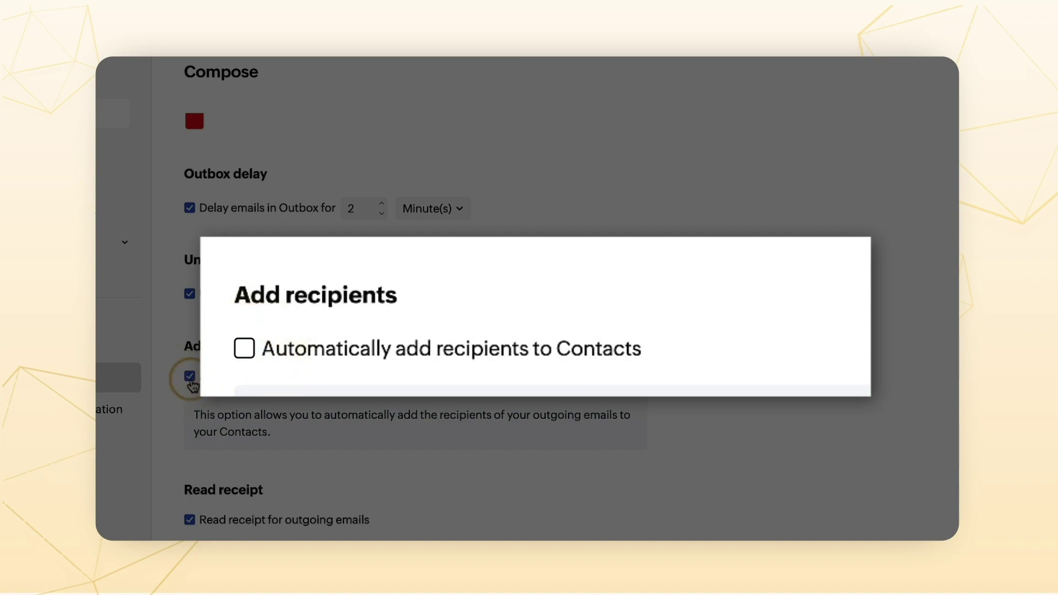
scroll(271, 462, down, 3)
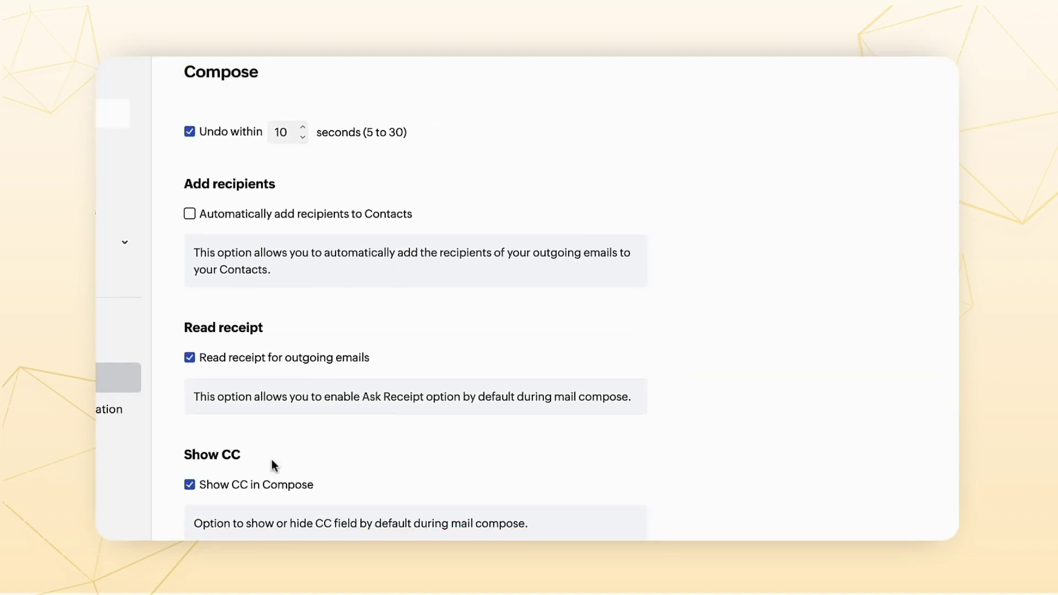